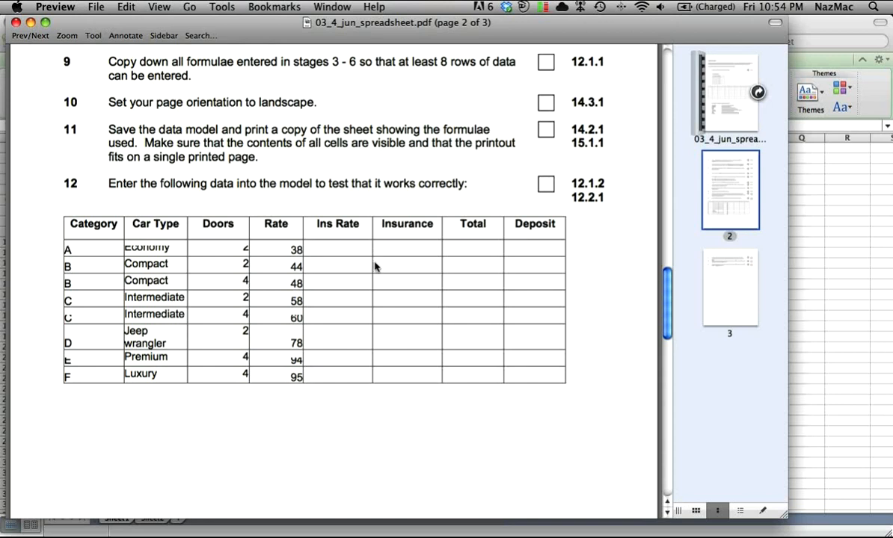
Step: Switch to the Excel workbook and start a VLOOKUP formula in E2 with A2 as the lookup value
{"action": "left_click", "coordinate": [843, 305]}
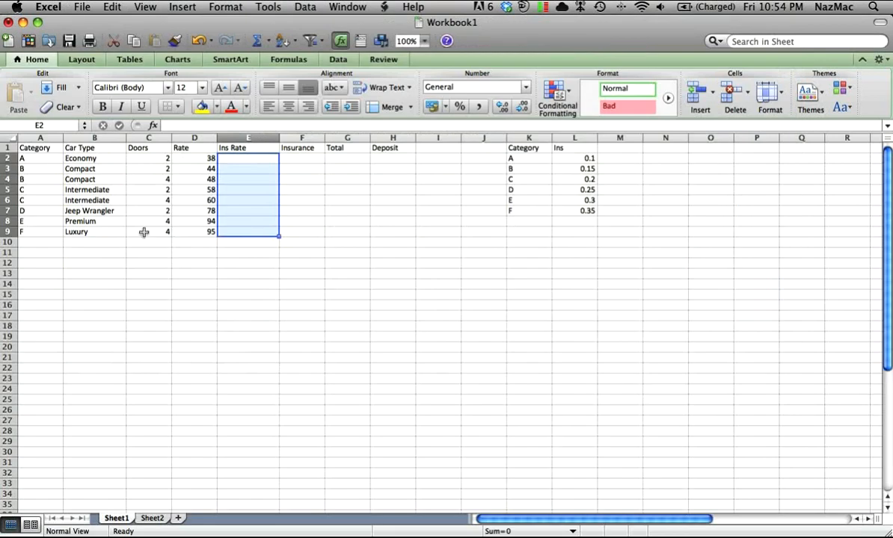
{"action": "left_click", "coordinate": [255, 324]}
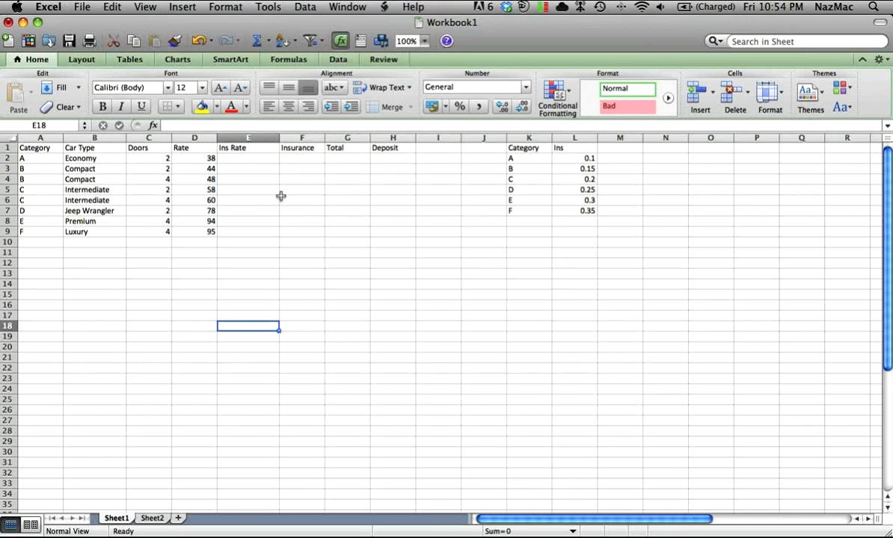
{"action": "left_click", "coordinate": [241, 158]}
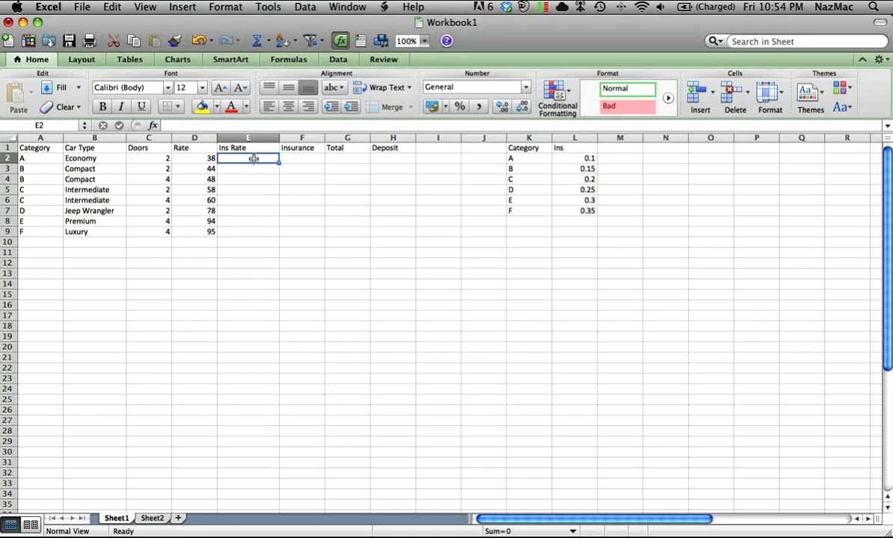
{"action": "type", "text": "="}
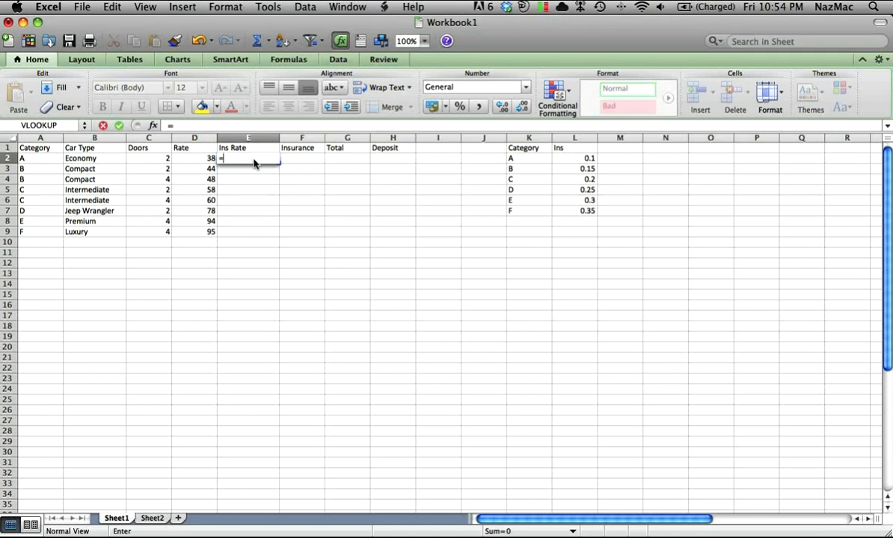
{"action": "type", "text": "v"}
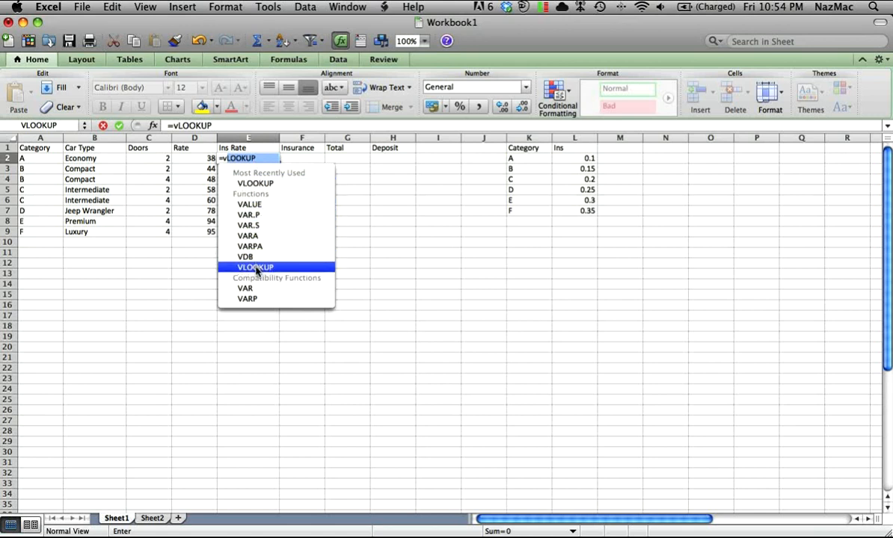
{"action": "left_click", "coordinate": [256, 184]}
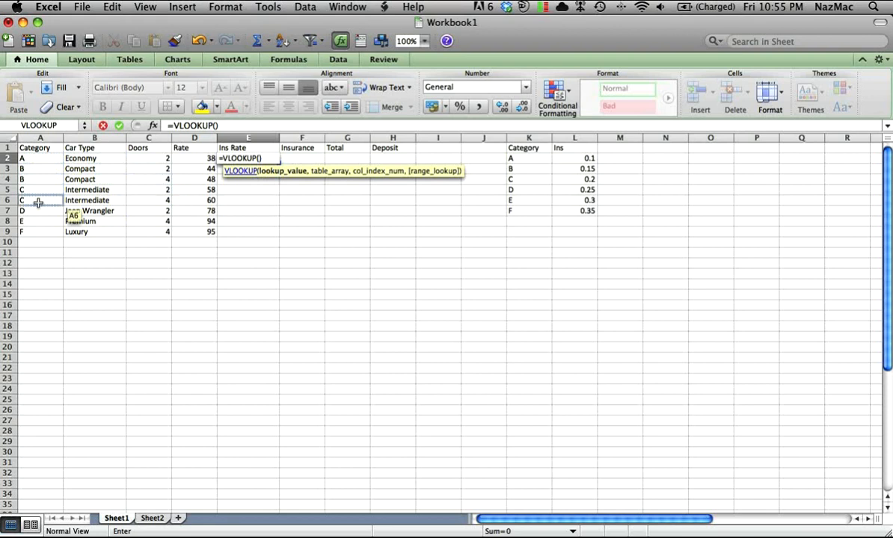
{"action": "left_click", "coordinate": [47, 161]}
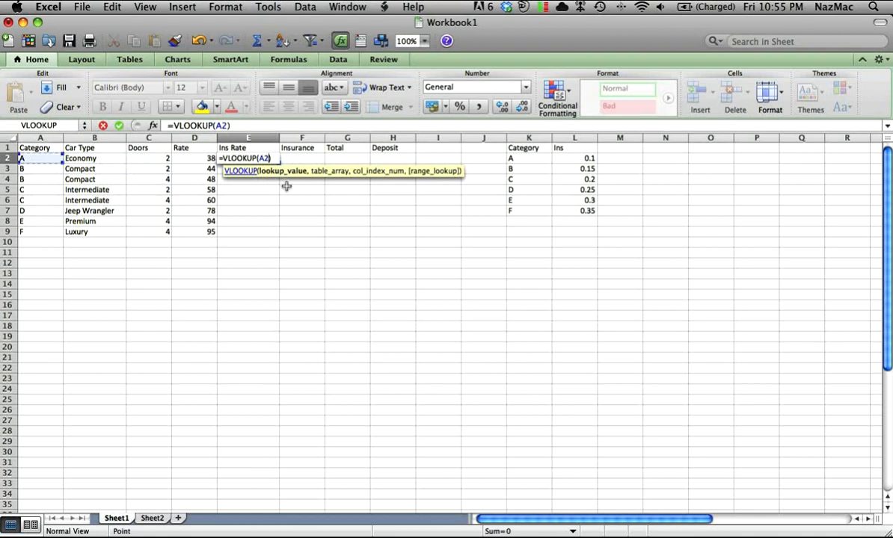
{"action": "type", "text": ","}
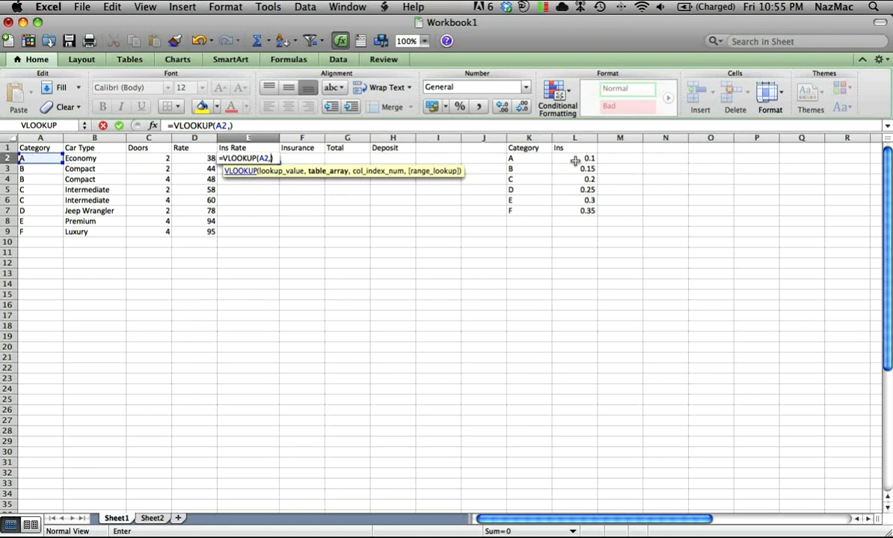
Step: Complete the VLOOKUP in E2 with table array K2:L7, column index 2 and range lookup false
{"action": "left_click", "coordinate": [529, 159]}
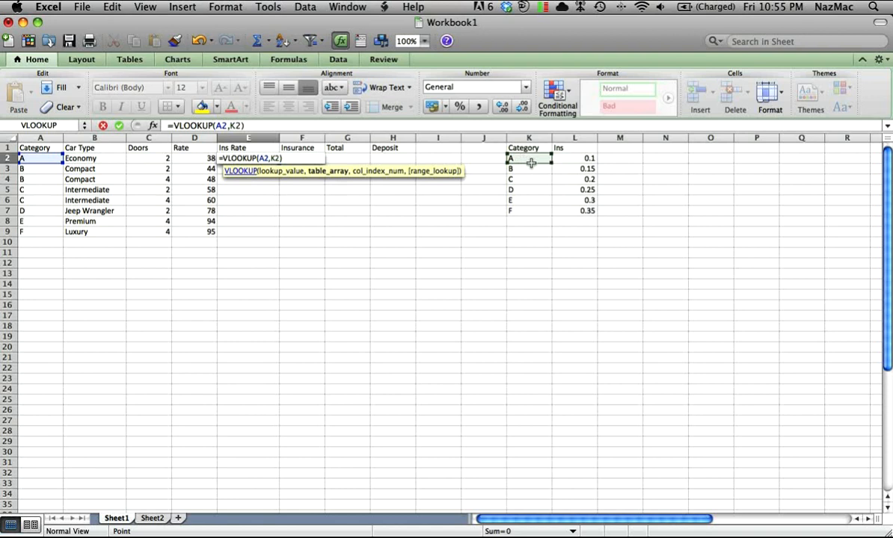
{"action": "left_click_drag", "start_coordinate": [530, 163], "coordinate": [563, 211]}
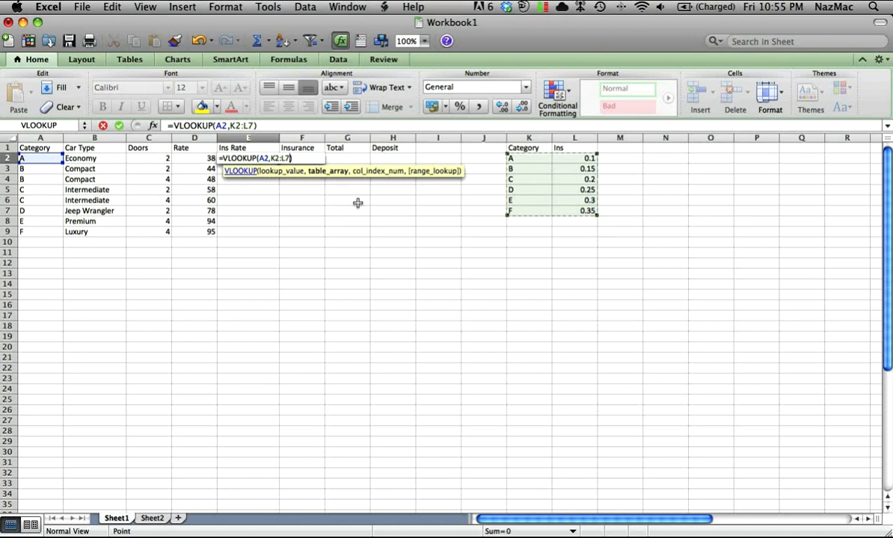
{"action": "type", "text": ","}
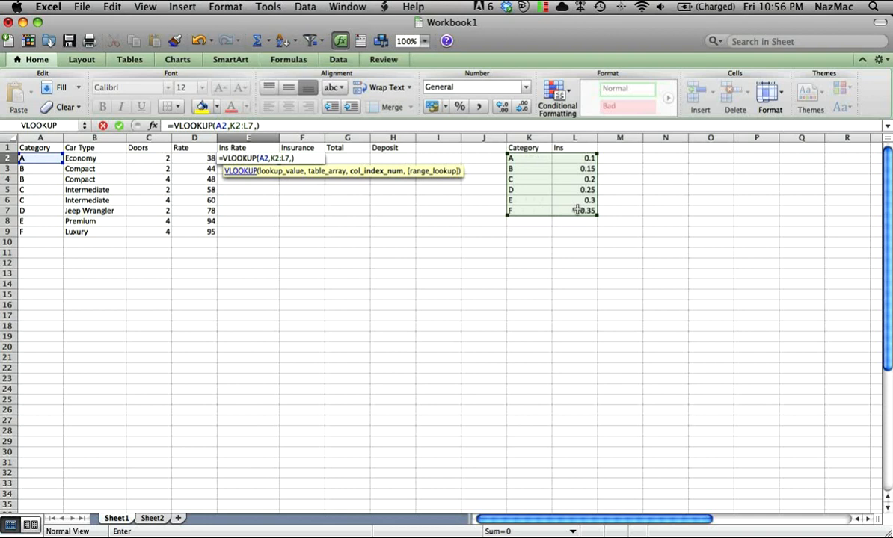
{"action": "type", "text": "2,"}
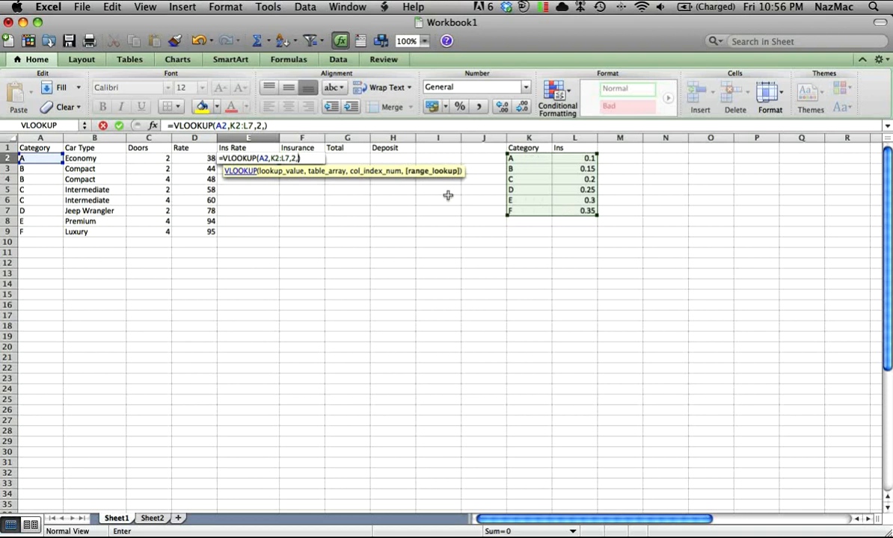
{"action": "type", "text": "false"}
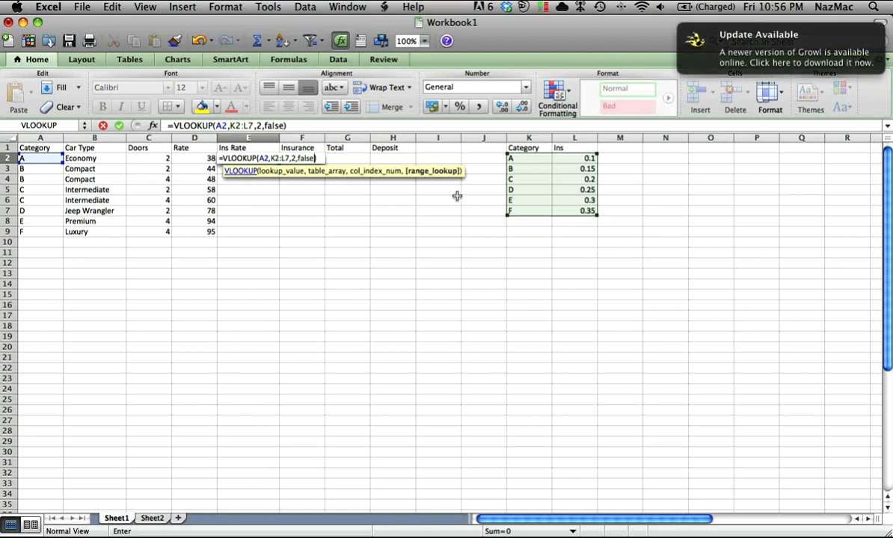
{"action": "left_click", "coordinate": [687, 35]}
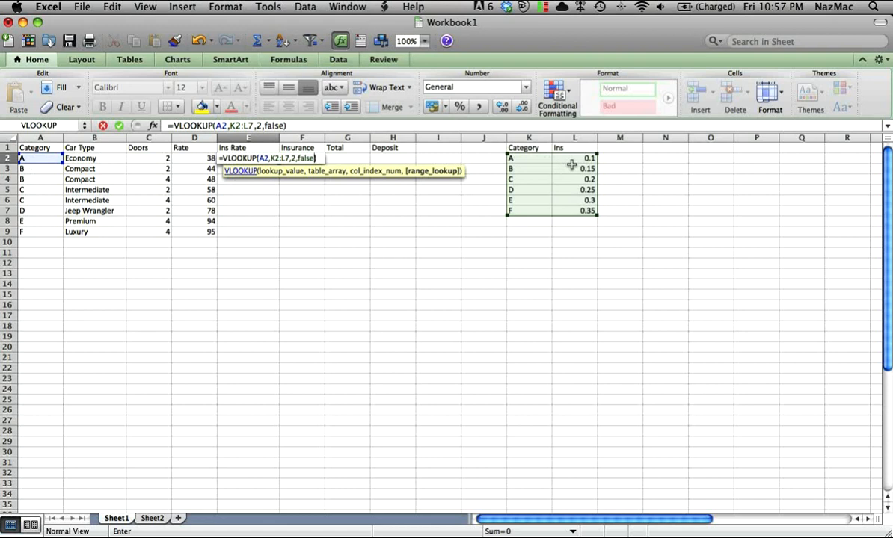
{"action": "key", "text": "Return"}
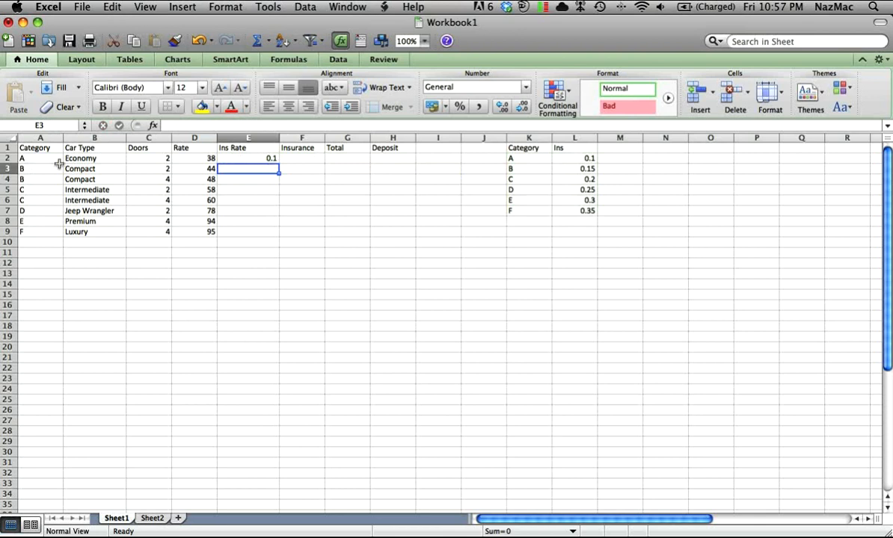
Step: Fill the VLOOKUP formula from E2 down the Ins Rate column to E9
{"action": "left_click", "coordinate": [248, 159]}
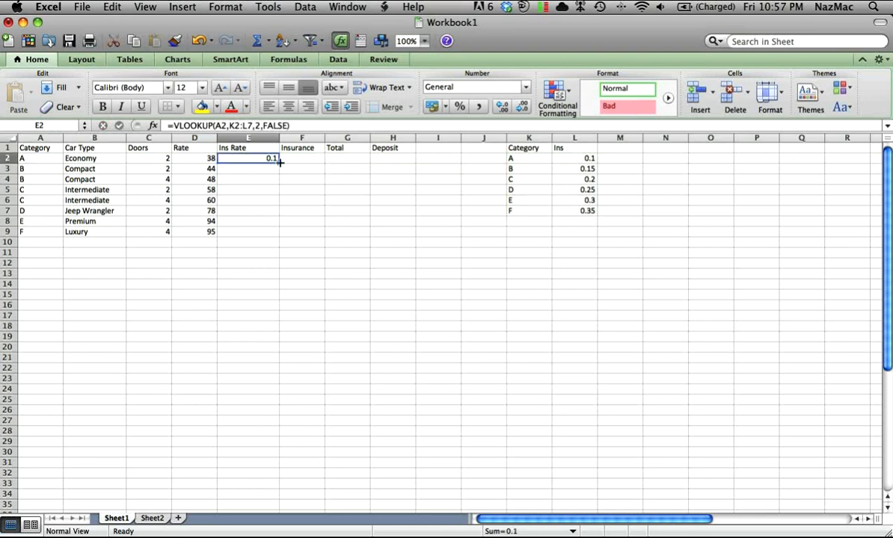
{"action": "left_click_drag", "start_coordinate": [279, 164], "coordinate": [275, 235]}
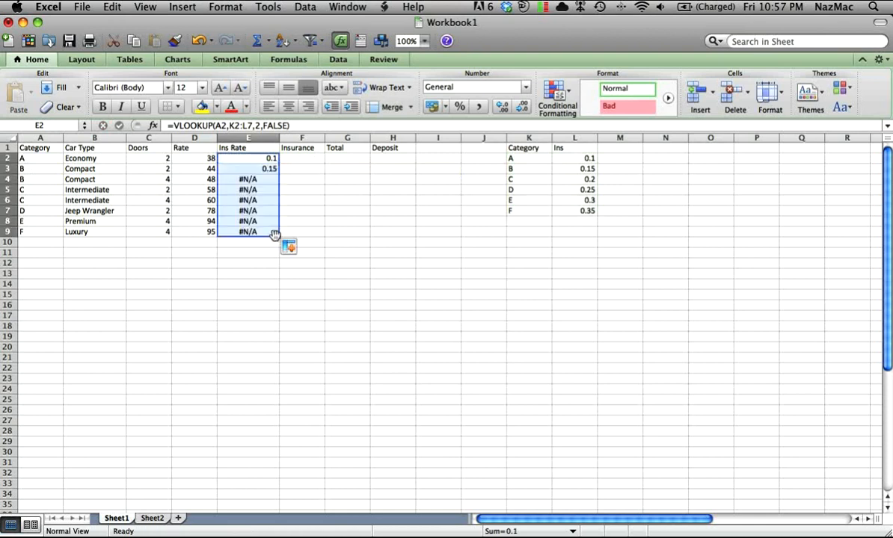
{"action": "left_click", "coordinate": [340, 210]}
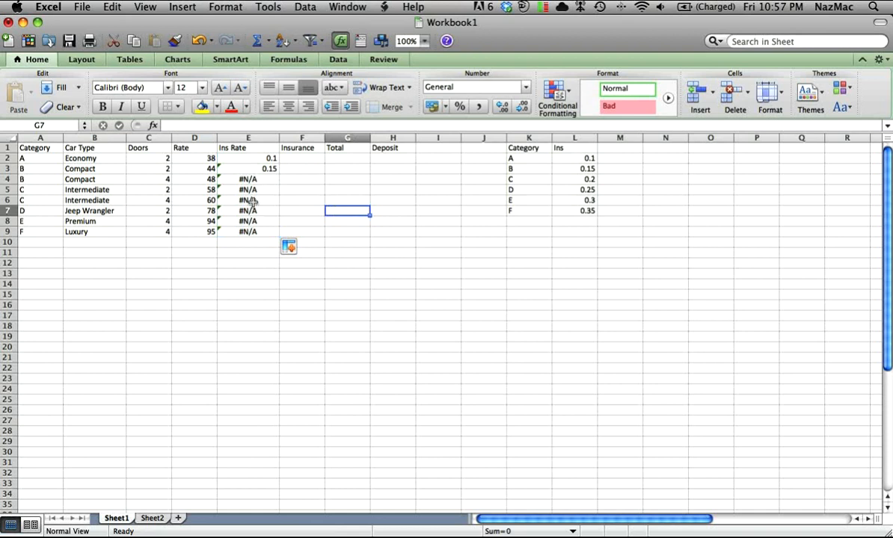
Step: Examine the Ins Rate formulas in E2 through E9 one by one, comparing their table array references
{"action": "left_click", "coordinate": [240, 157]}
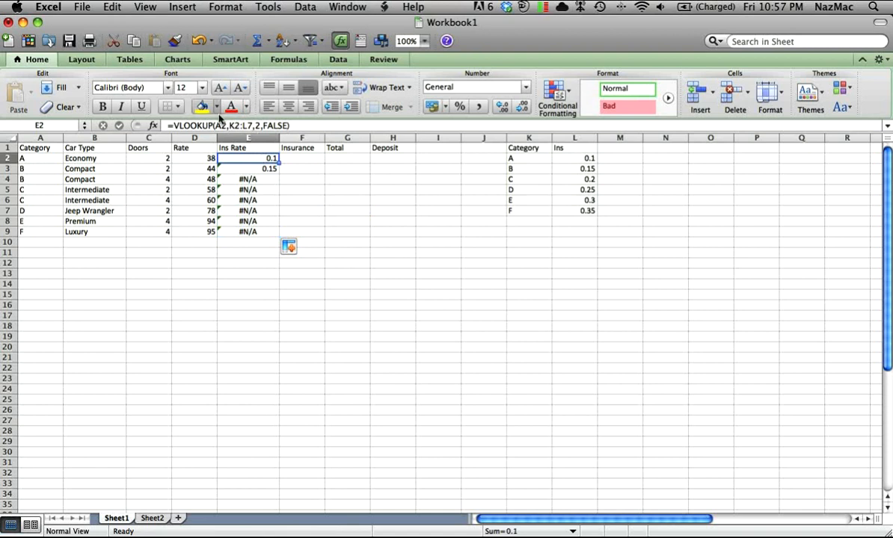
{"action": "scroll", "coordinate": [233, 131], "scroll_direction": "right", "scroll_amount": 2}
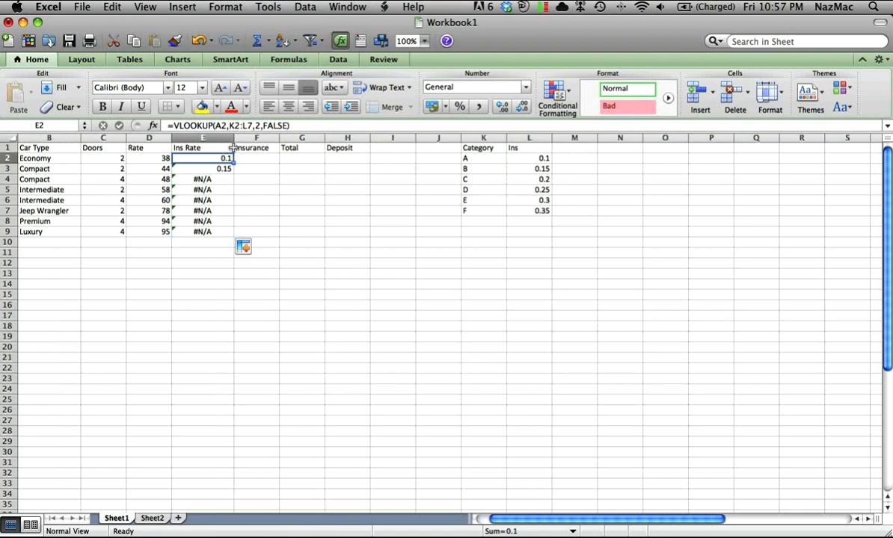
{"action": "scroll", "coordinate": [233, 131], "scroll_direction": "left", "scroll_amount": 2}
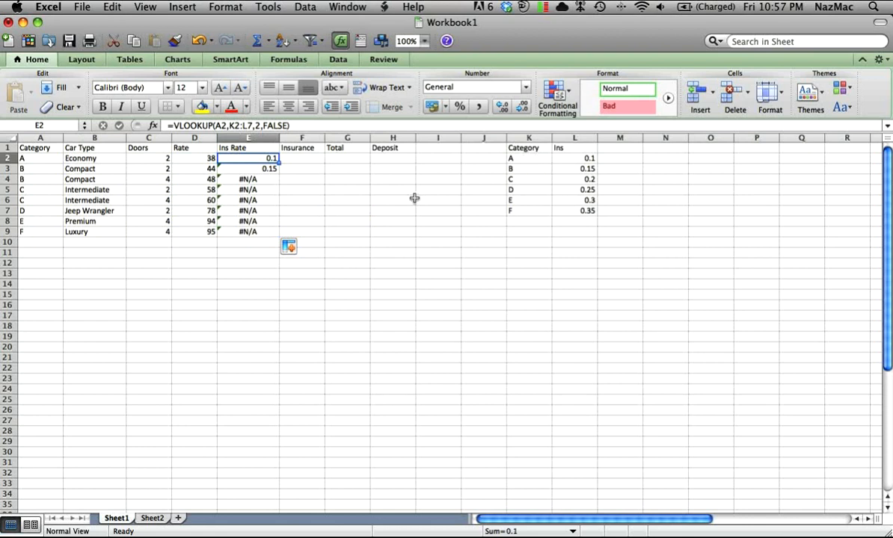
{"action": "key", "text": "Down"}
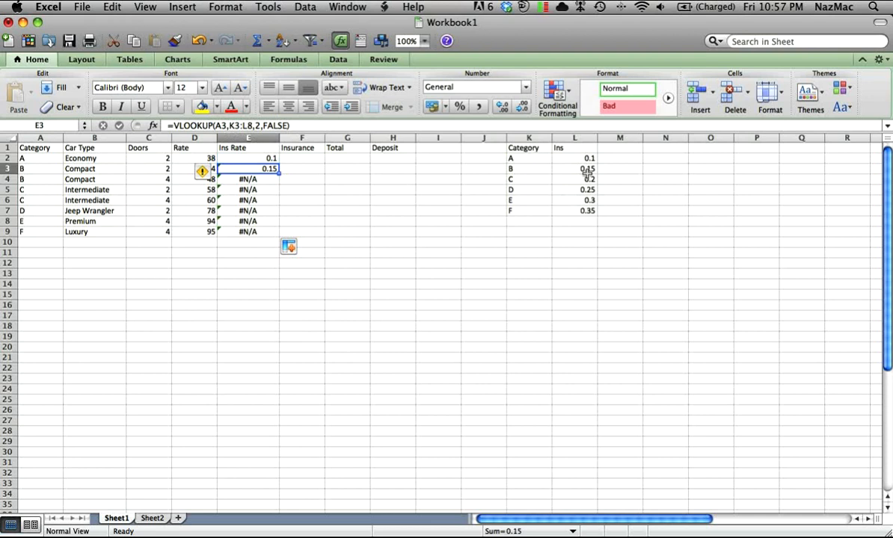
{"action": "key", "text": "Down"}
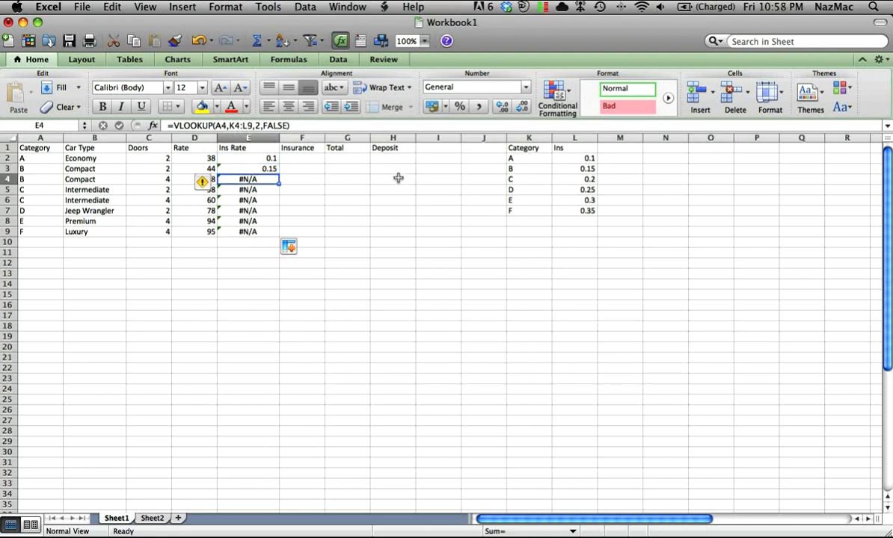
{"action": "key", "text": "Down"}
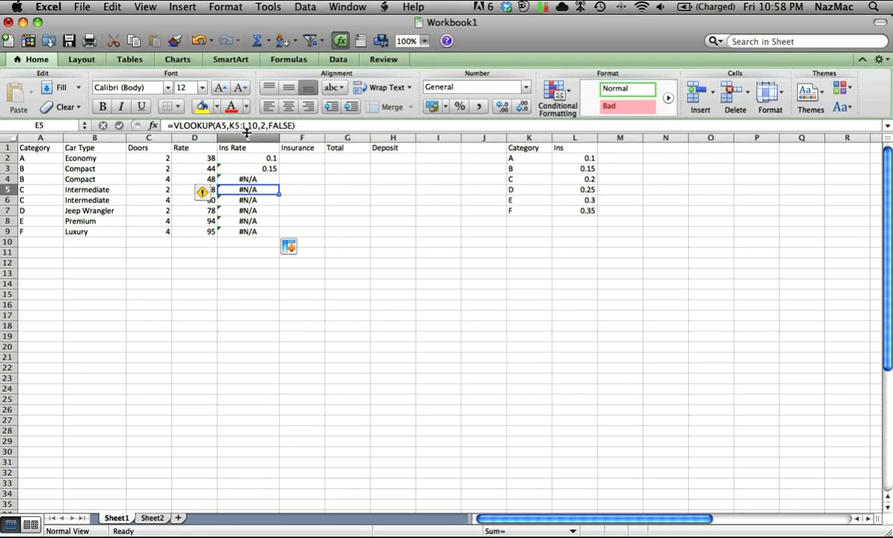
{"action": "key", "text": "Down"}
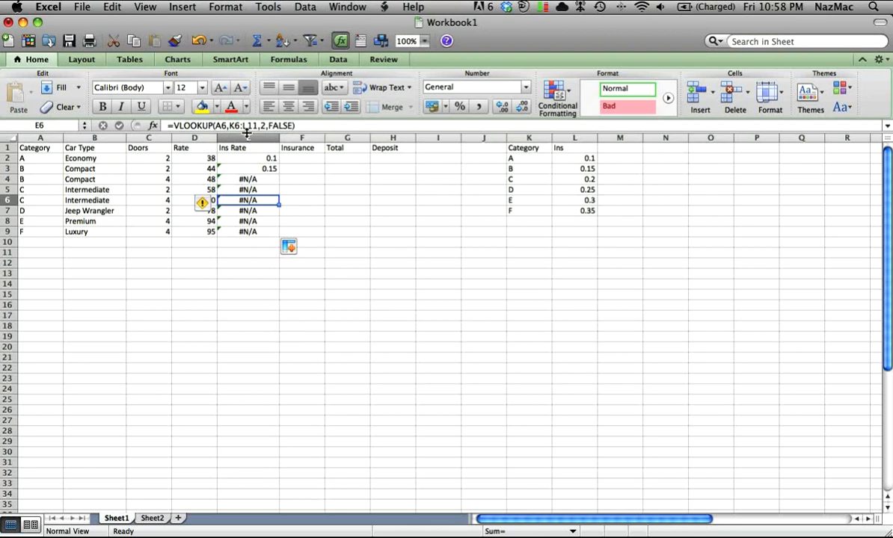
{"action": "key", "text": "Down"}
{"action": "key", "text": "Down"}
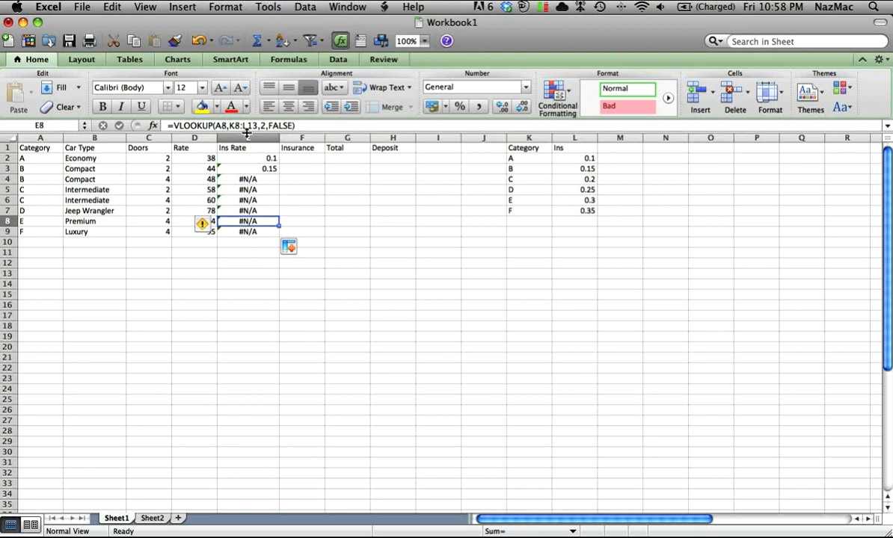
{"action": "key", "text": "Down"}
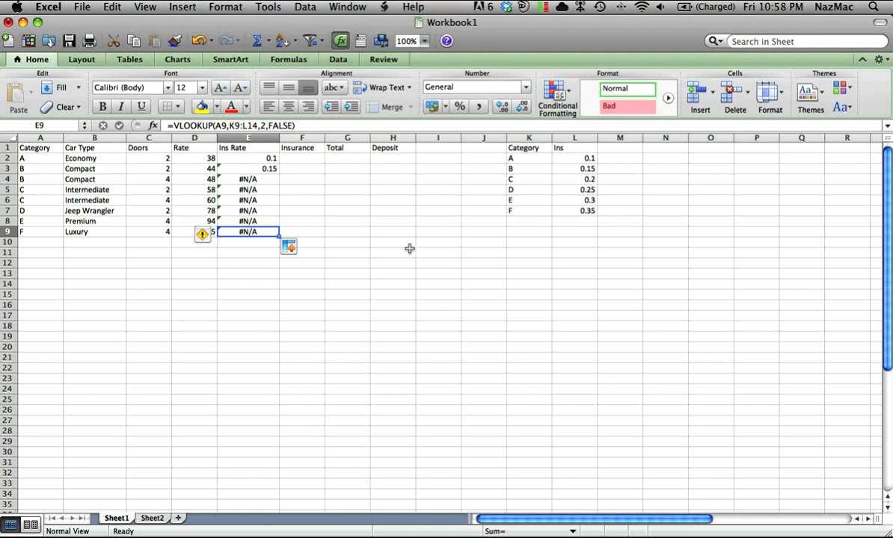
Step: Clear the copied formulas from E3 to E9, keeping the formula in E2
{"action": "left_click", "coordinate": [228, 168]}
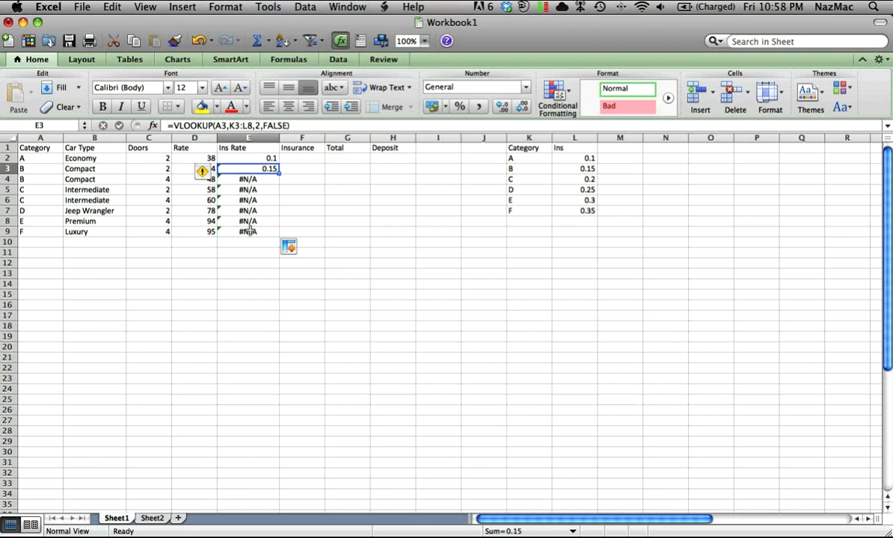
{"action": "left_click_drag", "start_coordinate": [251, 233], "coordinate": [250, 233]}
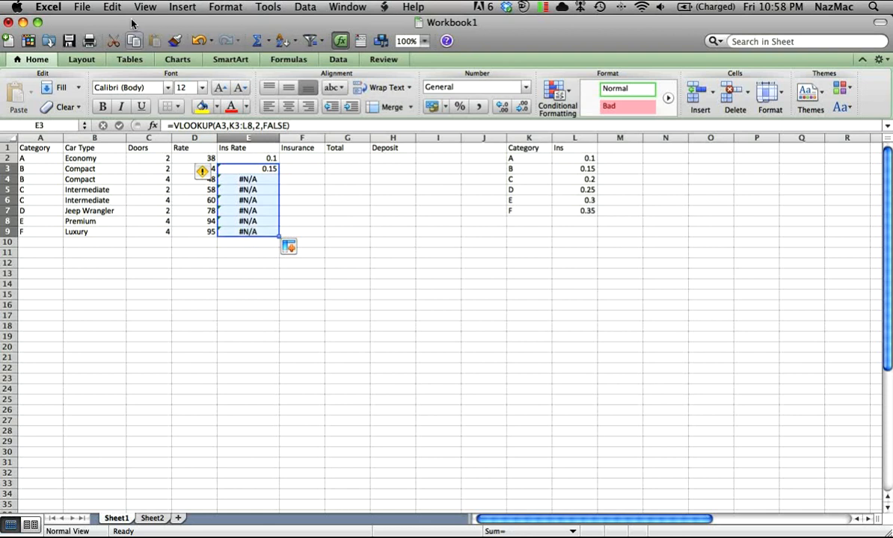
{"action": "left_click", "coordinate": [113, 7]}
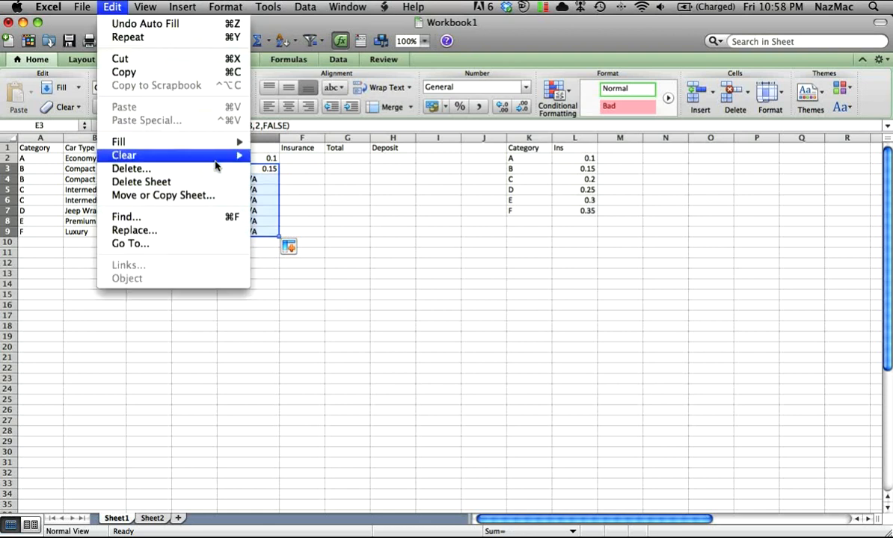
{"action": "mouse_move", "coordinate": [228, 155]}
{"action": "left_click", "coordinate": [272, 157]}
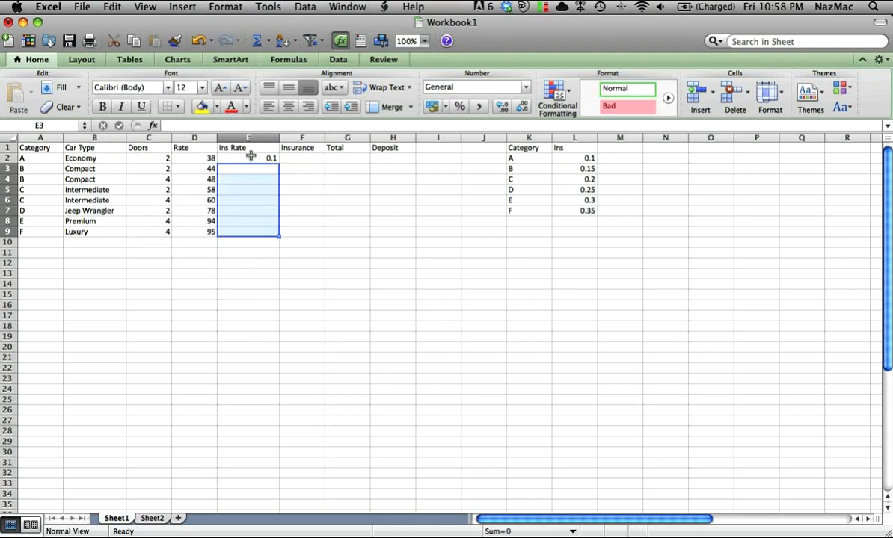
Step: Change the table array in E2's VLOOKUP formula to the absolute reference $K$2:$L$7
{"action": "left_click", "coordinate": [250, 159]}
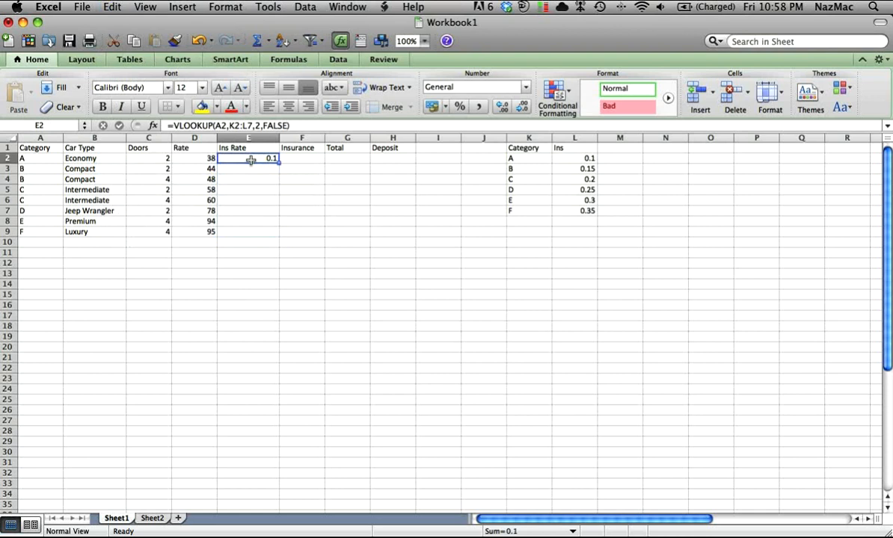
{"action": "left_click", "coordinate": [233, 125]}
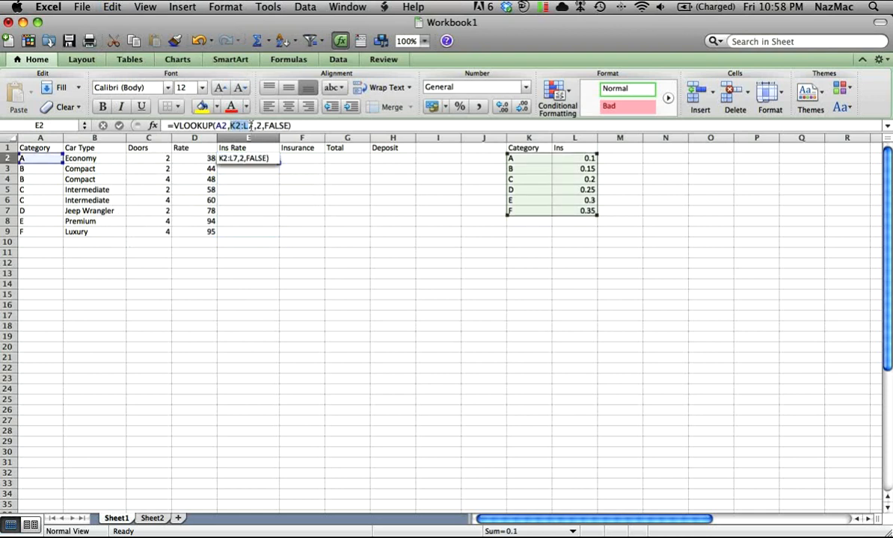
{"action": "left_click_drag", "start_coordinate": [230, 126], "coordinate": [253, 127]}
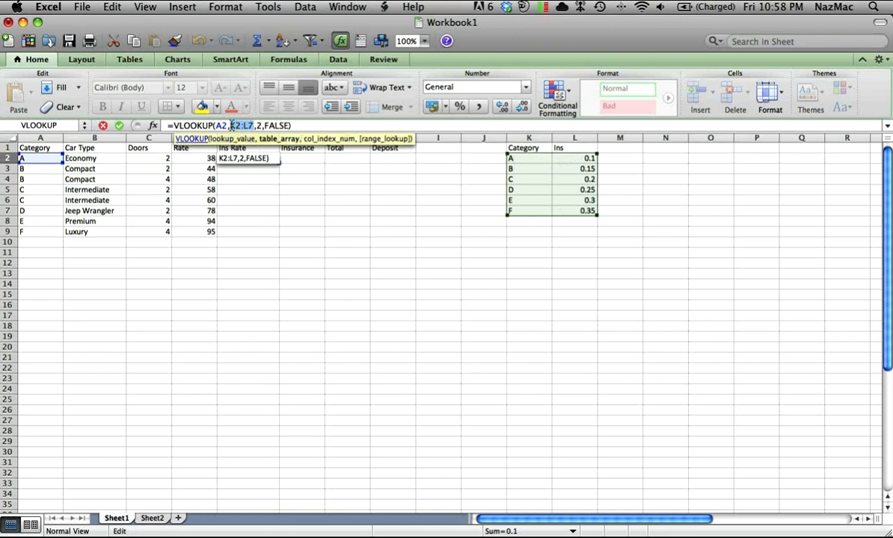
{"action": "left_click", "coordinate": [231, 126]}
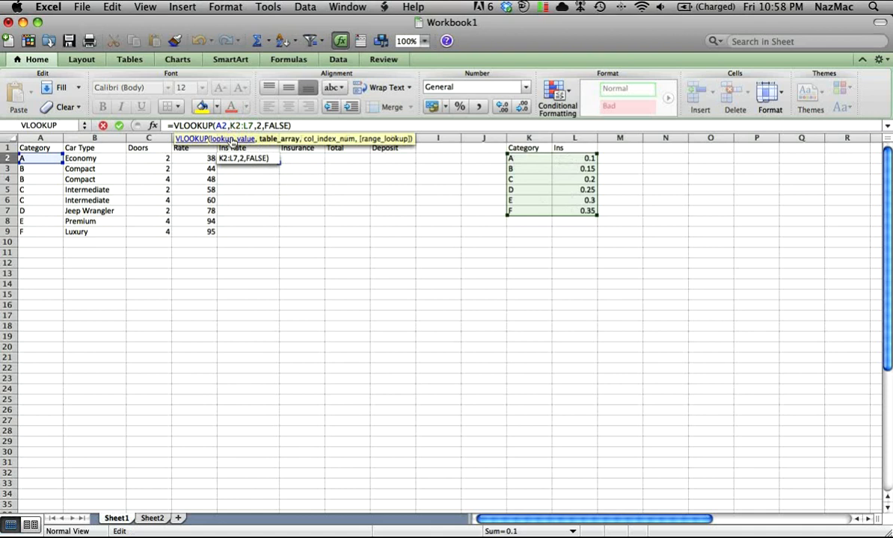
{"action": "type", "text": "$"}
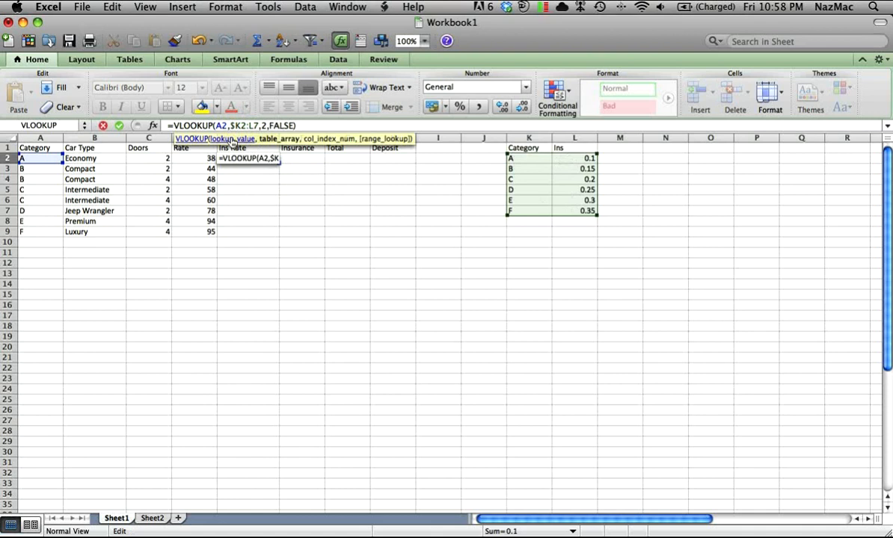
{"action": "key", "text": "Right"}
{"action": "type", "text": "$K"}
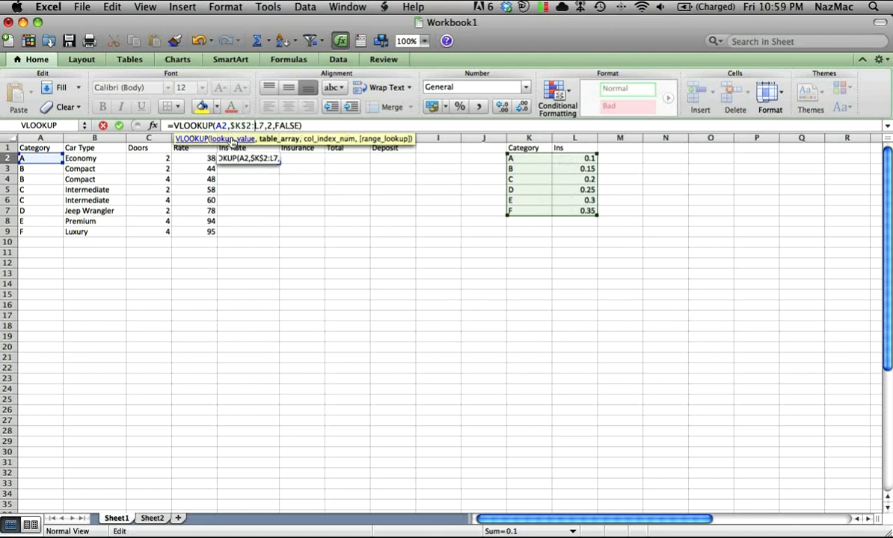
{"action": "type", "text": "$2:$L$"}
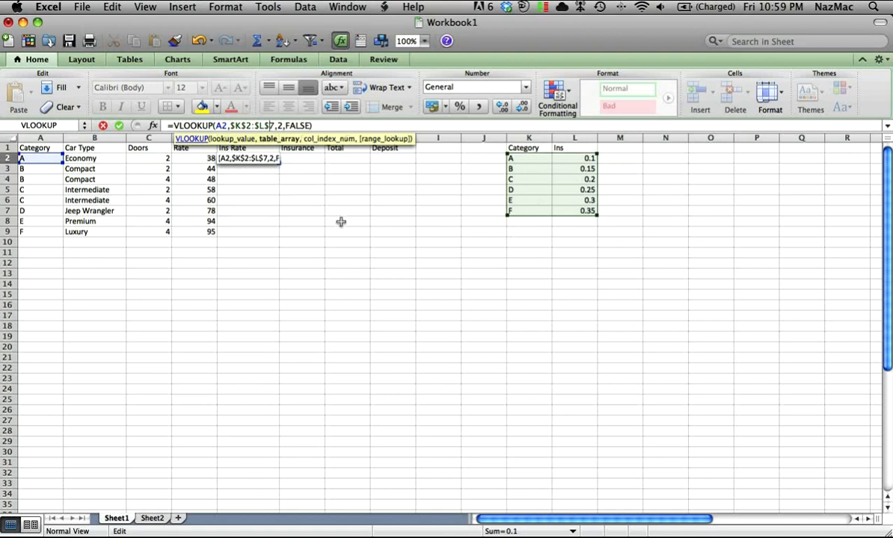
{"action": "key", "text": "Return"}
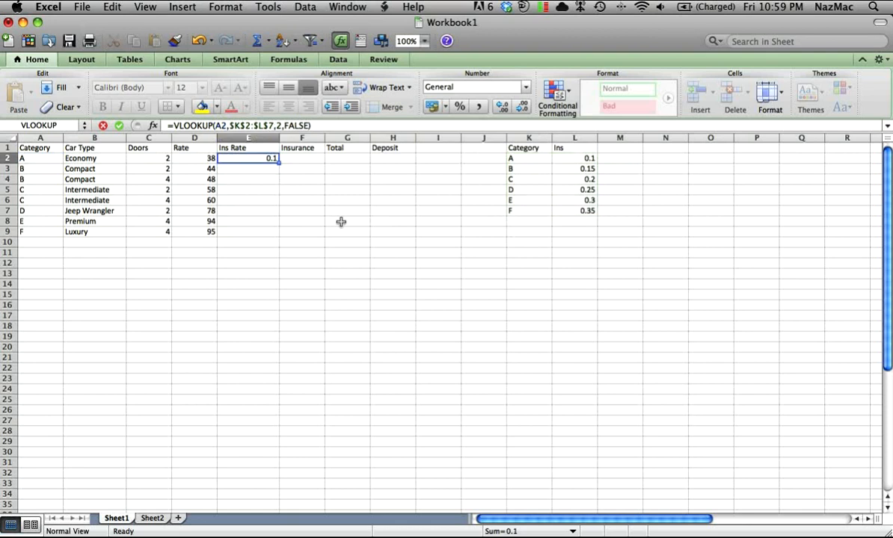
Step: Fill the VLOOKUP formula with the absolute table array from E2 down the Ins Rate column to E9
{"action": "left_click", "coordinate": [258, 158]}
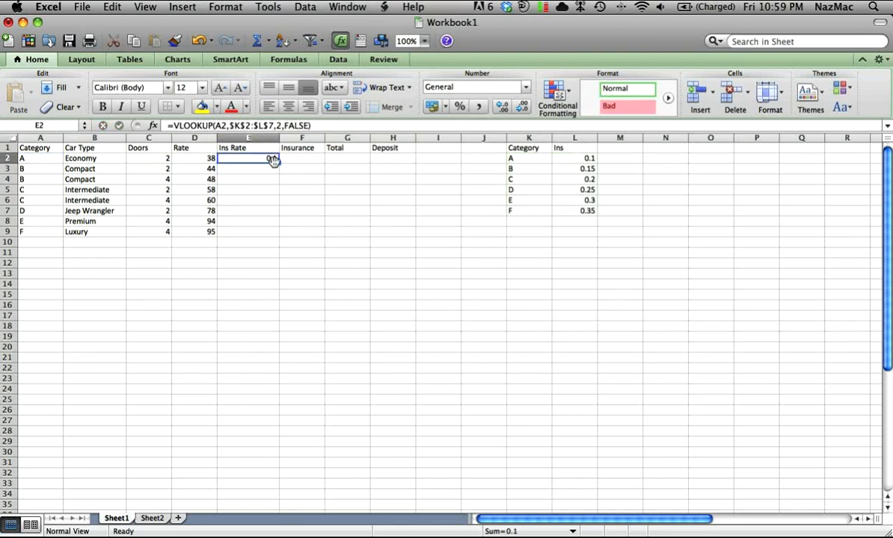
{"action": "left_click_drag", "start_coordinate": [279, 163], "coordinate": [274, 235]}
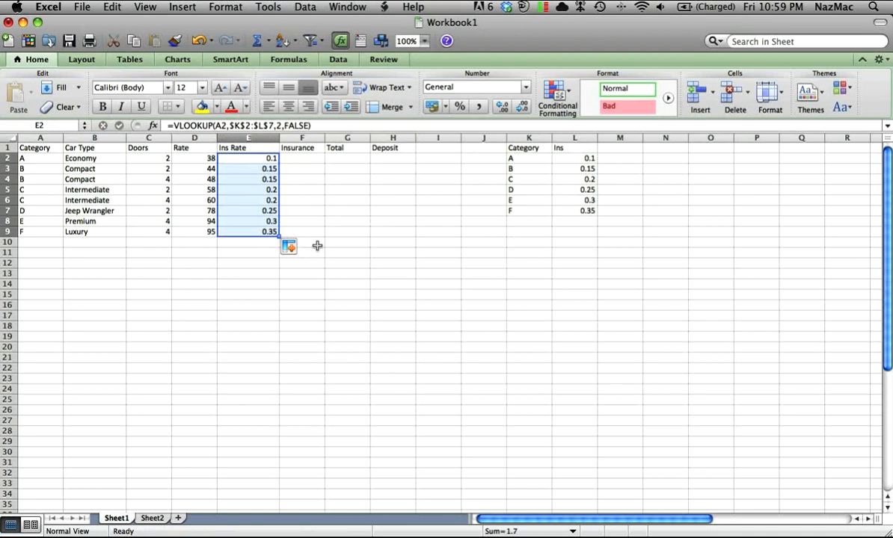
{"action": "left_click", "coordinate": [338, 271]}
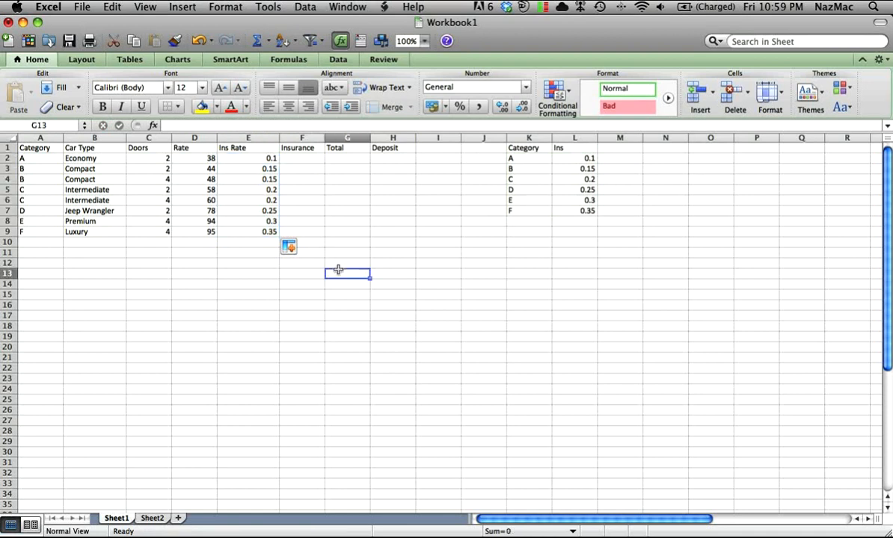